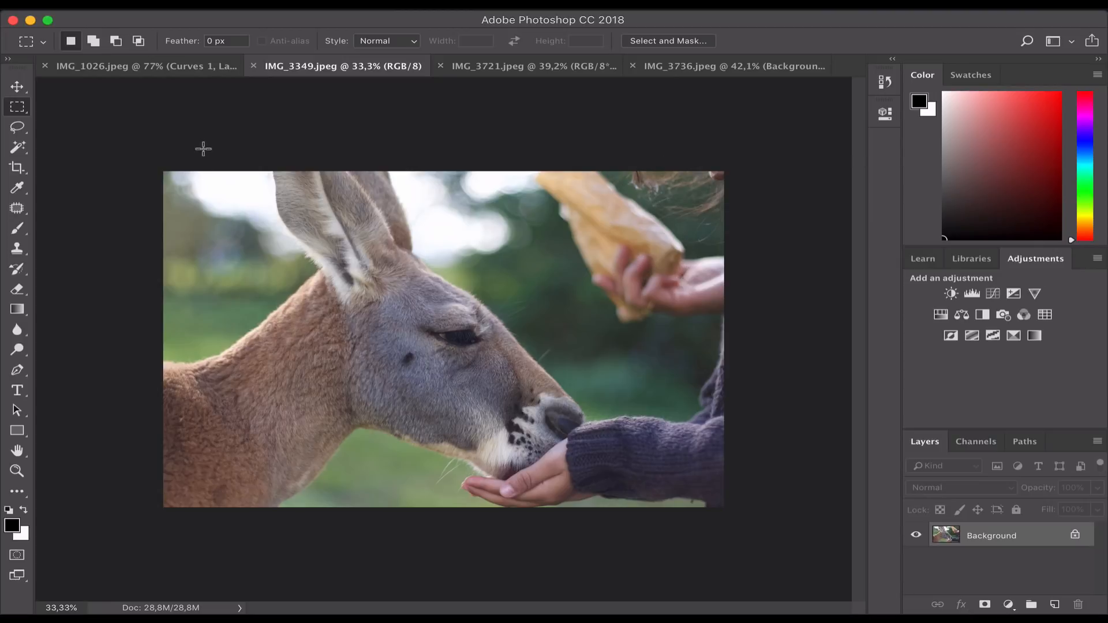
# - Lasso-select the hand and bread and apply a Content-Aware fill to the selection
pyautogui.click(17, 127)
pyautogui.moveTo(526, 188)
pyautogui.mouseDown()
pyautogui.moveTo(548, 200)
pyautogui.moveTo(563, 254)
pyautogui.mouseUp()
pyautogui.moveTo(614, 334)
pyautogui.mouseDown()
pyautogui.moveTo(671, 337)
pyautogui.moveTo(740, 315)
pyautogui.moveTo(772, 151)
pyautogui.moveTo(752, 115)
pyautogui.moveTo(670, 105)
pyautogui.moveTo(530, 139)
pyautogui.moveTo(531, 189)
pyautogui.mouseUp()
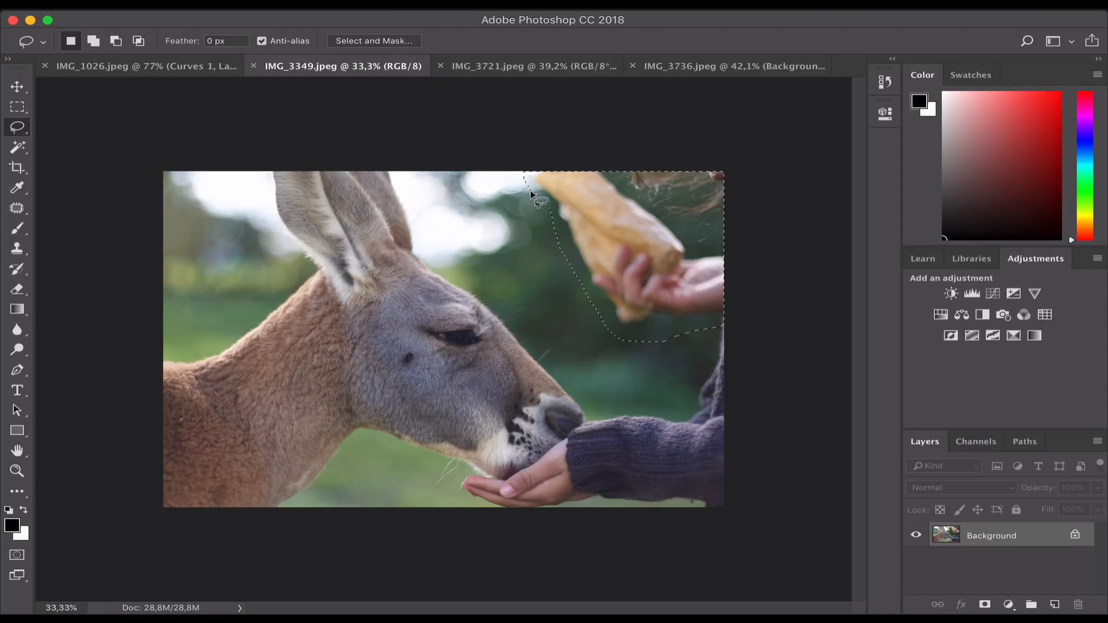
pyautogui.hotkey('shift', 'BackSpace')
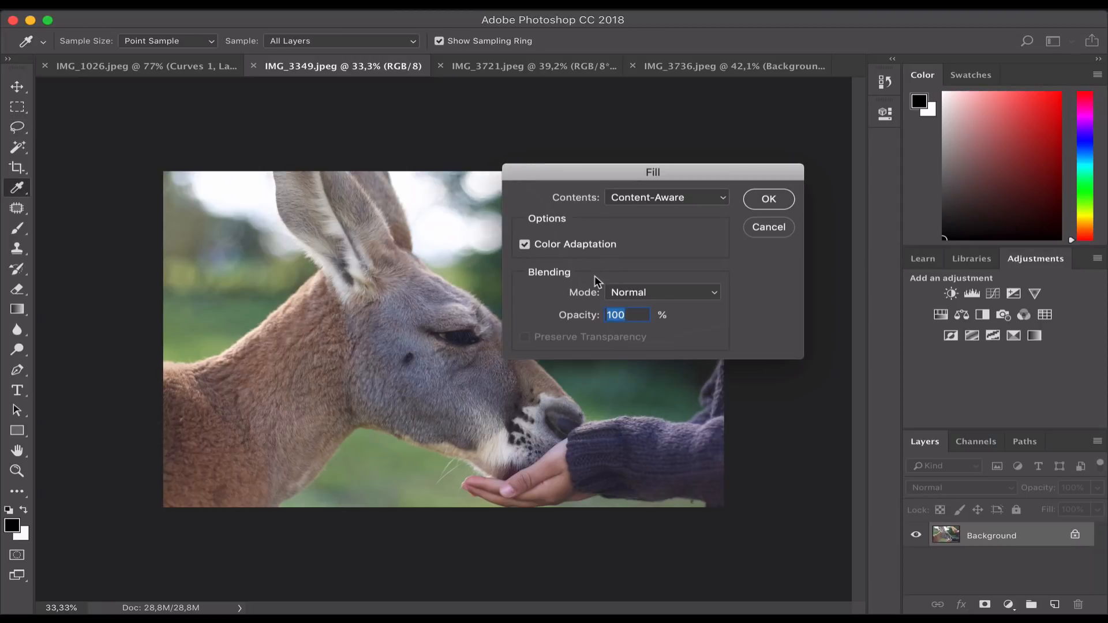
pyautogui.click(769, 199)
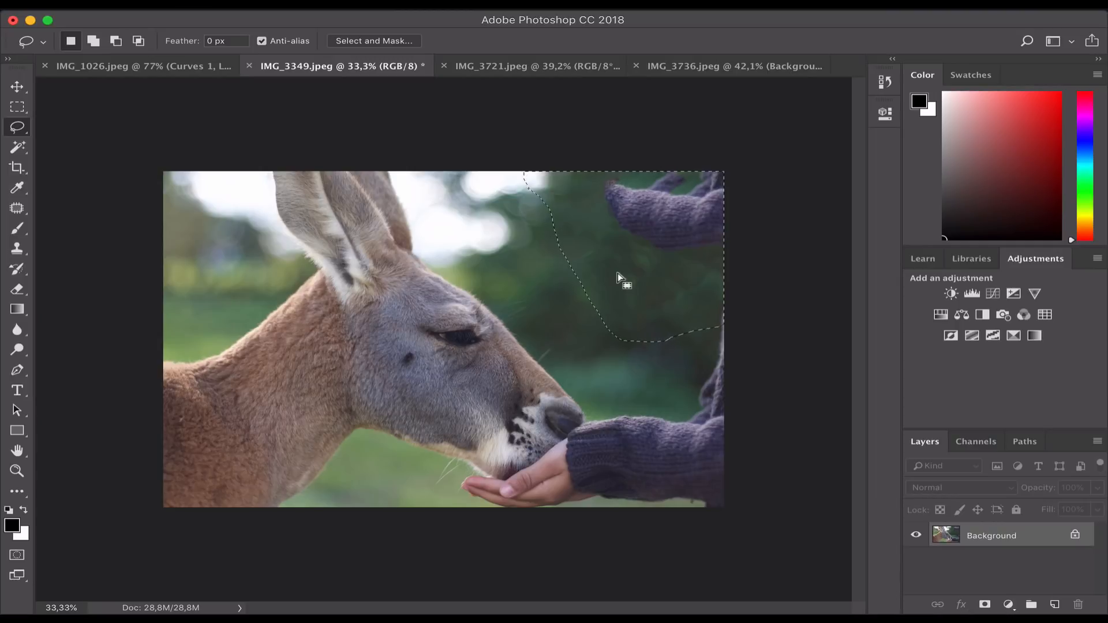
# - Undo the unsatisfying fill, pick the Clone Stamp tool, and zoom in on the hand
pyautogui.press('super+z')
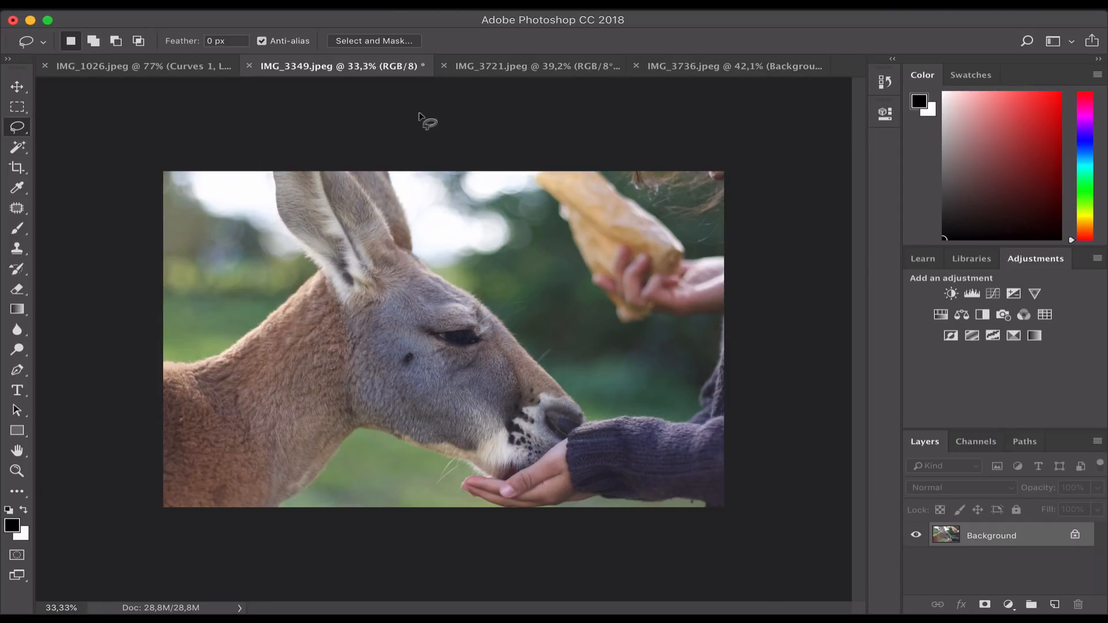
pyautogui.click(17, 250)
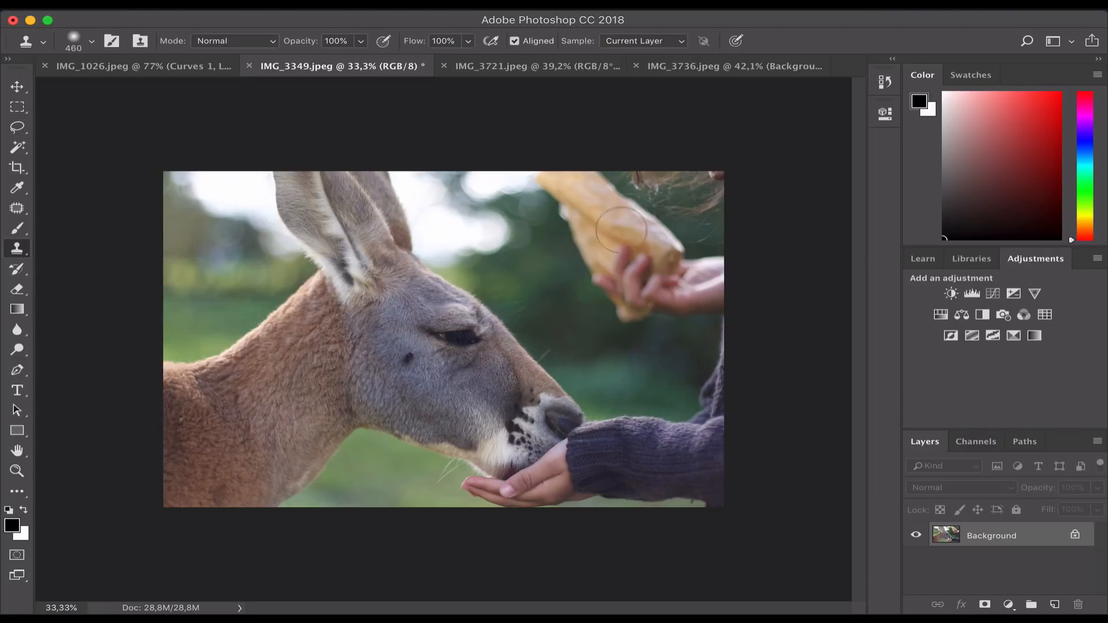
pyautogui.scroll(5, 547, 155)
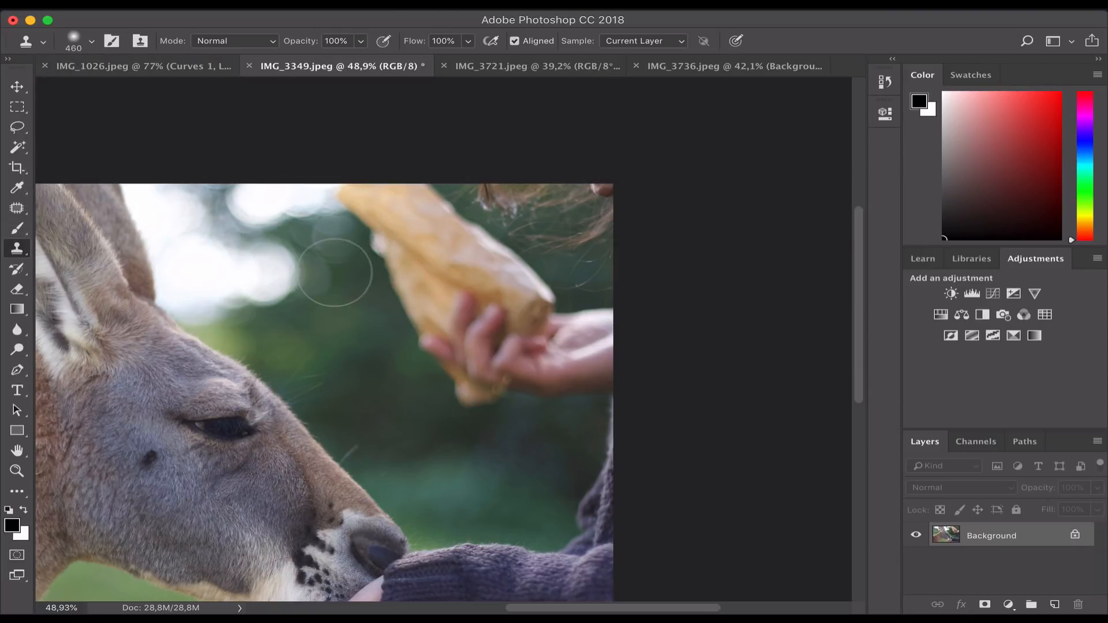
# - Set the Clone Stamp brush to 364 px size with 0% hardness
pyautogui.click(94, 42)
pyautogui.moveTo(191, 88)
pyautogui.mouseDown()
pyautogui.moveTo(113, 89)
pyautogui.moveTo(213, 101)
pyautogui.mouseUp()
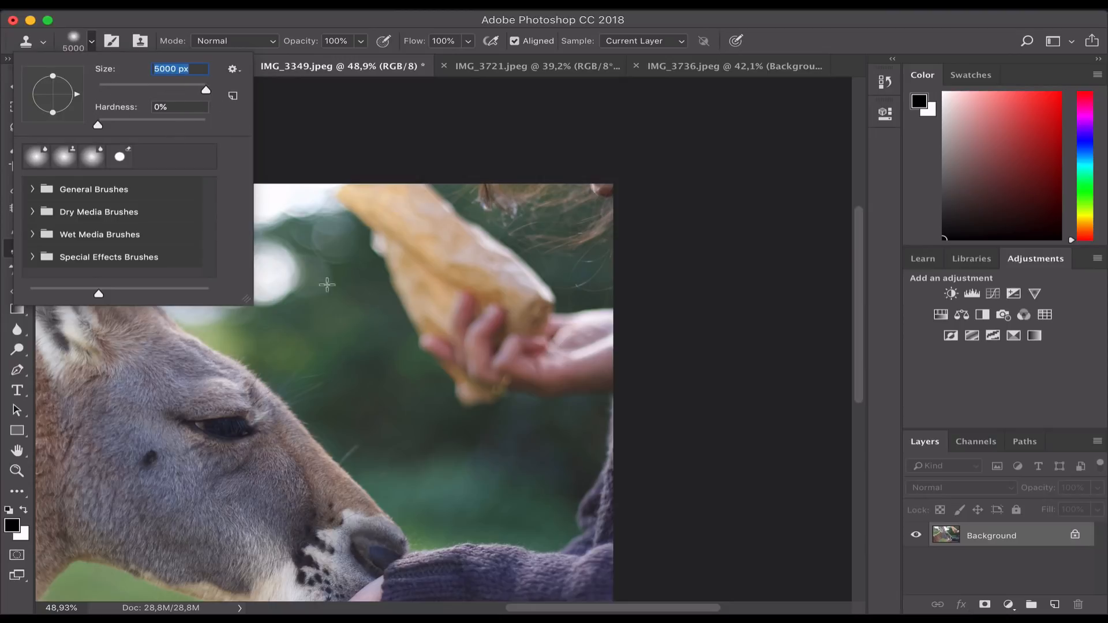
pyautogui.moveTo(177, 88); pyautogui.dragTo(182, 88)
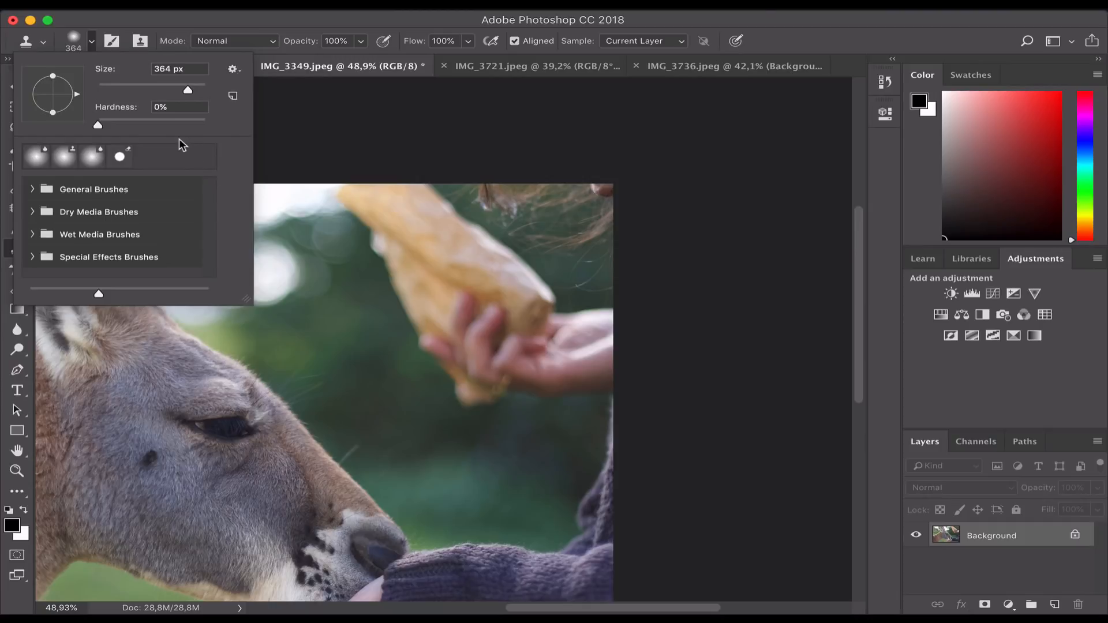
pyautogui.click(75, 46)
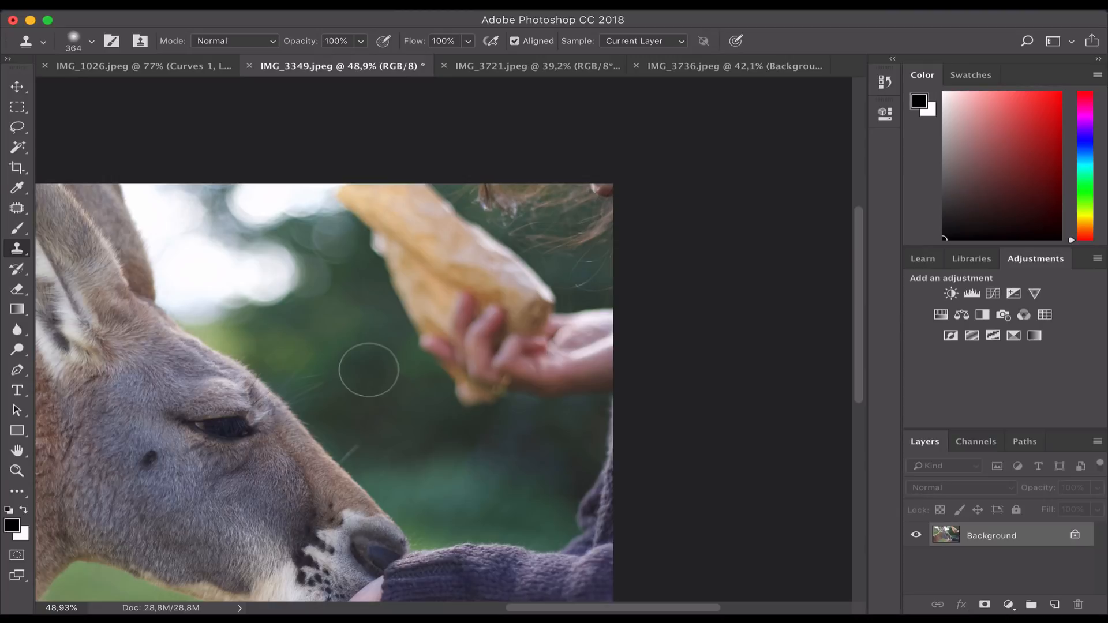
# - Dismiss the no-source warning and Option-click the dark greenery beside the bread as clone source
pyautogui.click(434, 319)
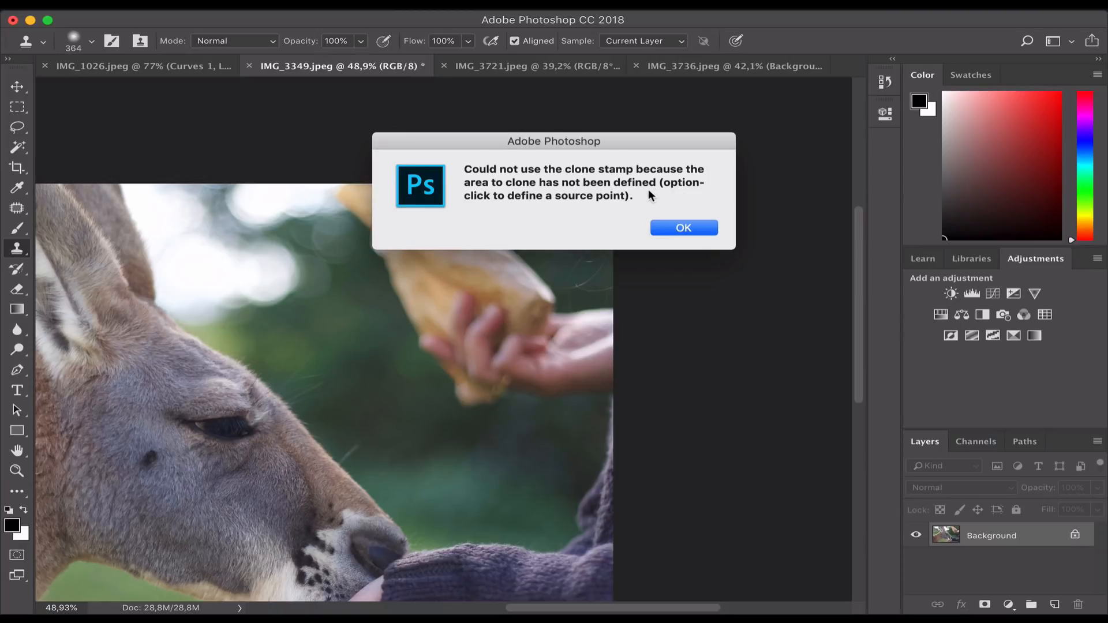
pyautogui.click(663, 227)
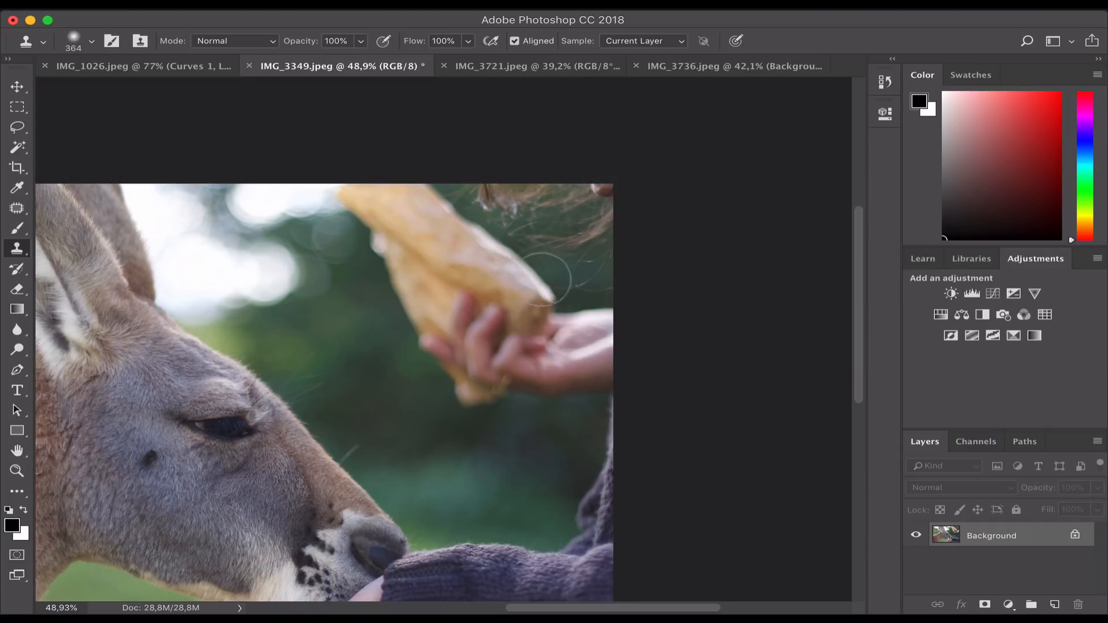
pyautogui.keyDown('alt'); pyautogui.click(319, 338); pyautogui.keyUp('alt')
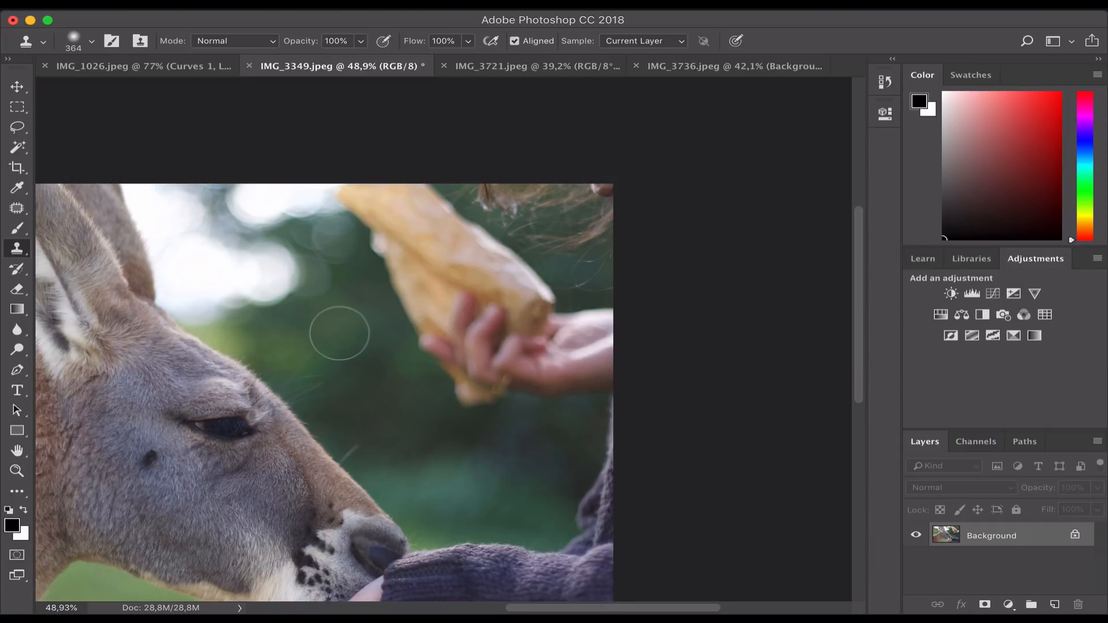
pyautogui.keyDown('alt'); pyautogui.click(325, 331); pyautogui.keyUp('alt')
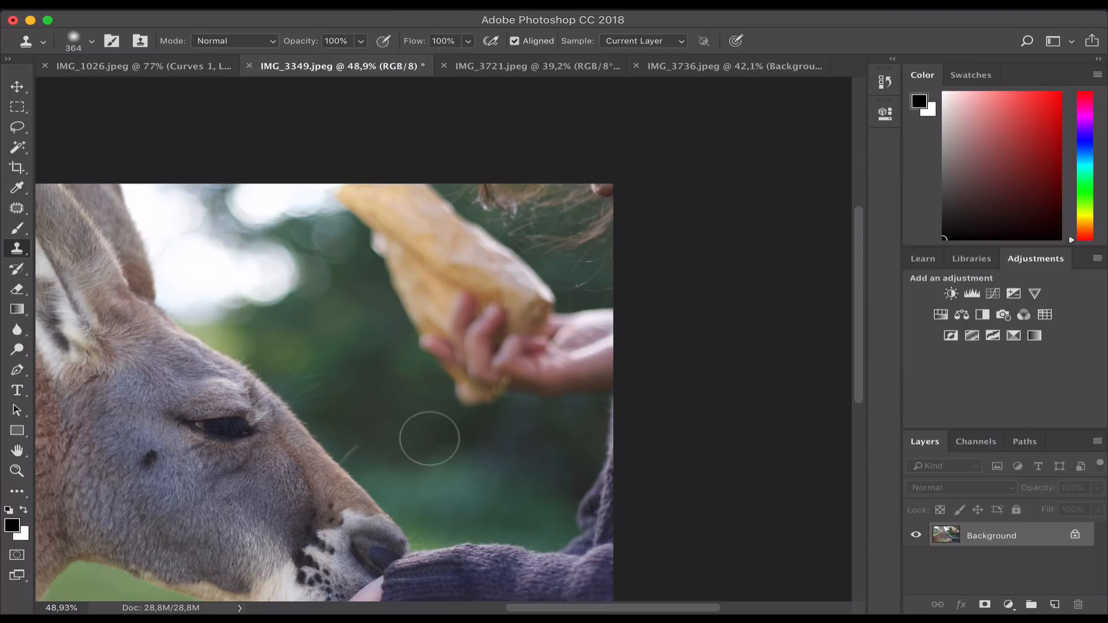
# - Clone greenery over the lower bread, fingertips and palm, undoing the last bad stroke
pyautogui.moveTo(494, 426)
pyautogui.mouseDown()
pyautogui.moveTo(465, 388)
pyautogui.moveTo(480, 380)
pyautogui.mouseUp()
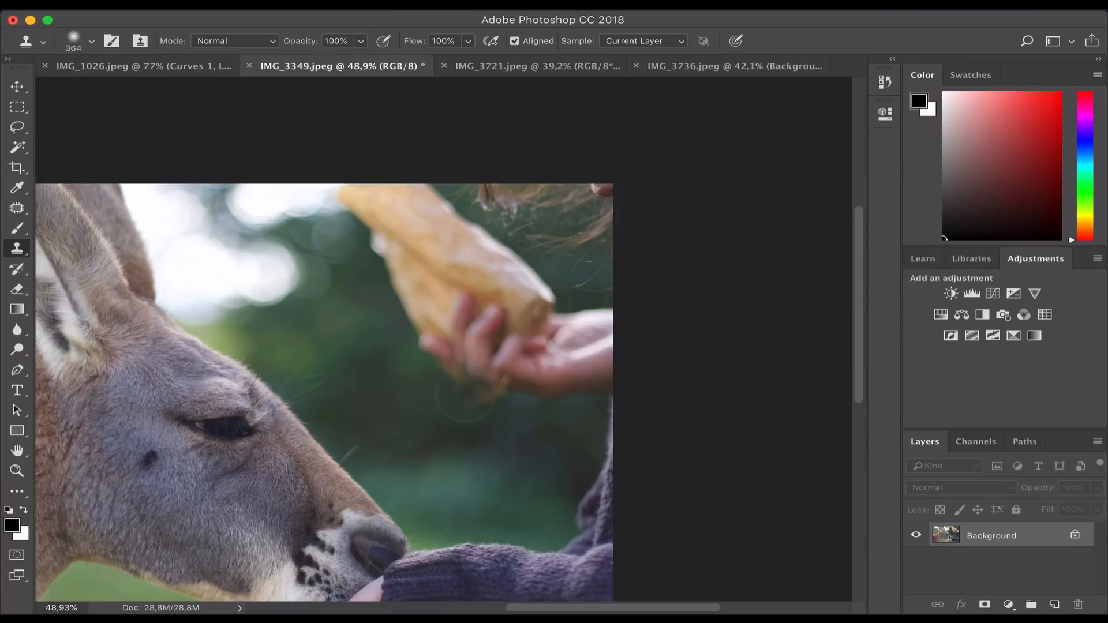
pyautogui.moveTo(460, 394)
pyautogui.mouseDown()
pyautogui.moveTo(489, 391)
pyautogui.moveTo(455, 377)
pyautogui.moveTo(451, 364)
pyautogui.moveTo(480, 380)
pyautogui.mouseUp()
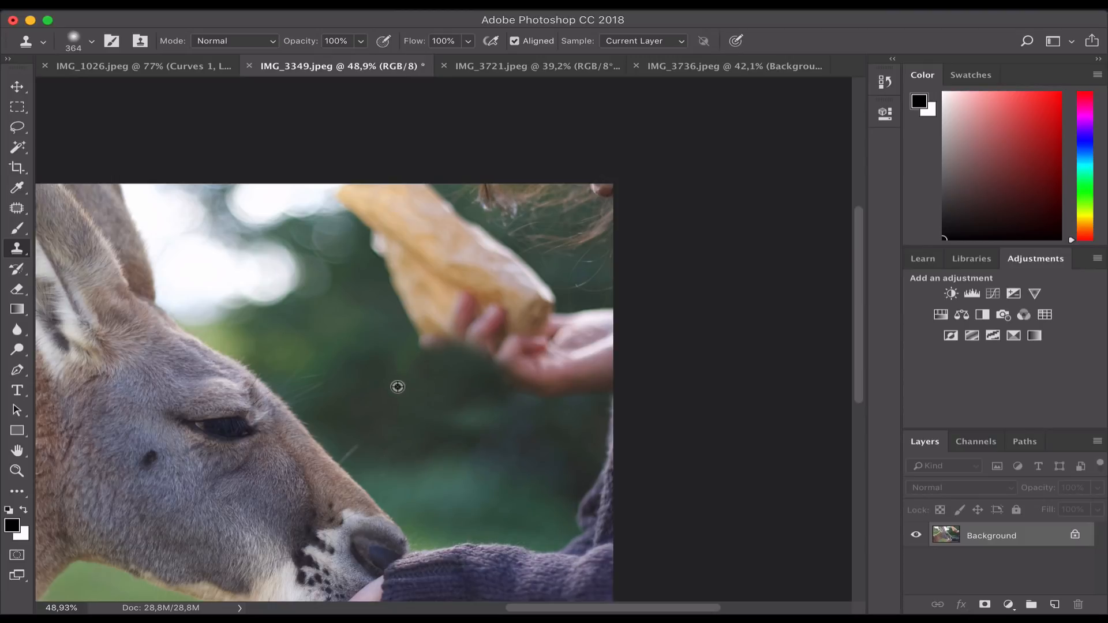
pyautogui.moveTo(470, 371)
pyautogui.mouseDown()
pyautogui.moveTo(512, 375)
pyautogui.moveTo(502, 361)
pyautogui.moveTo(527, 358)
pyautogui.moveTo(494, 371)
pyautogui.mouseUp()
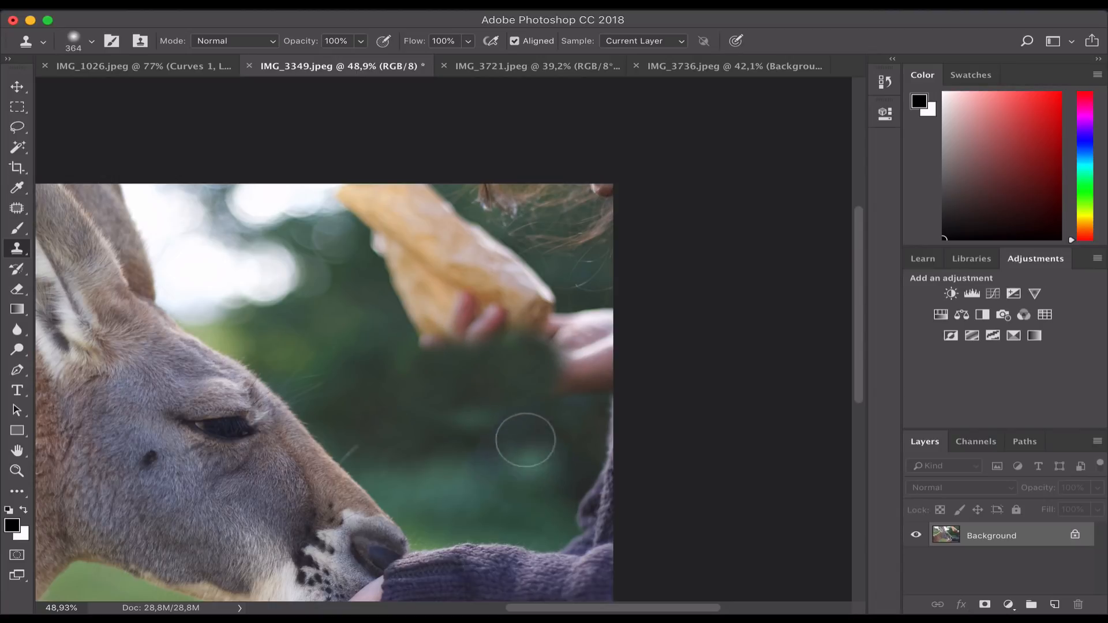
pyautogui.keyDown('alt'); pyautogui.click(506, 408); pyautogui.keyUp('alt')
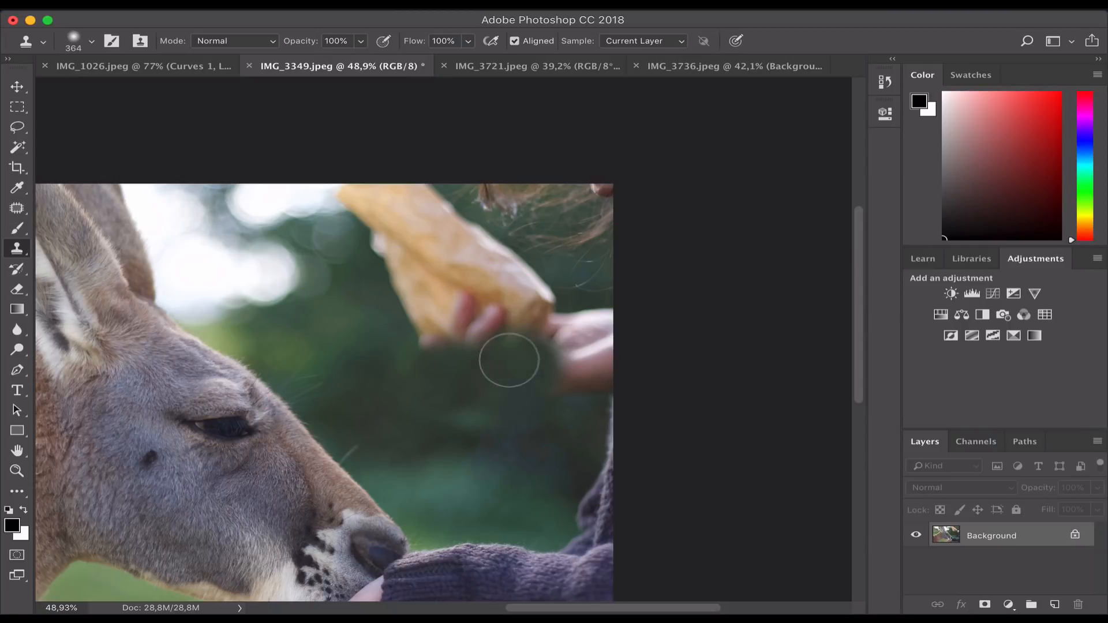
pyautogui.moveTo(499, 321)
pyautogui.mouseDown()
pyautogui.moveTo(473, 284)
pyautogui.moveTo(456, 217)
pyautogui.moveTo(465, 326)
pyautogui.moveTo(437, 243)
pyautogui.moveTo(453, 215)
pyautogui.moveTo(482, 217)
pyautogui.moveTo(503, 331)
pyautogui.moveTo(517, 208)
pyautogui.moveTo(507, 328)
pyautogui.mouseUp()
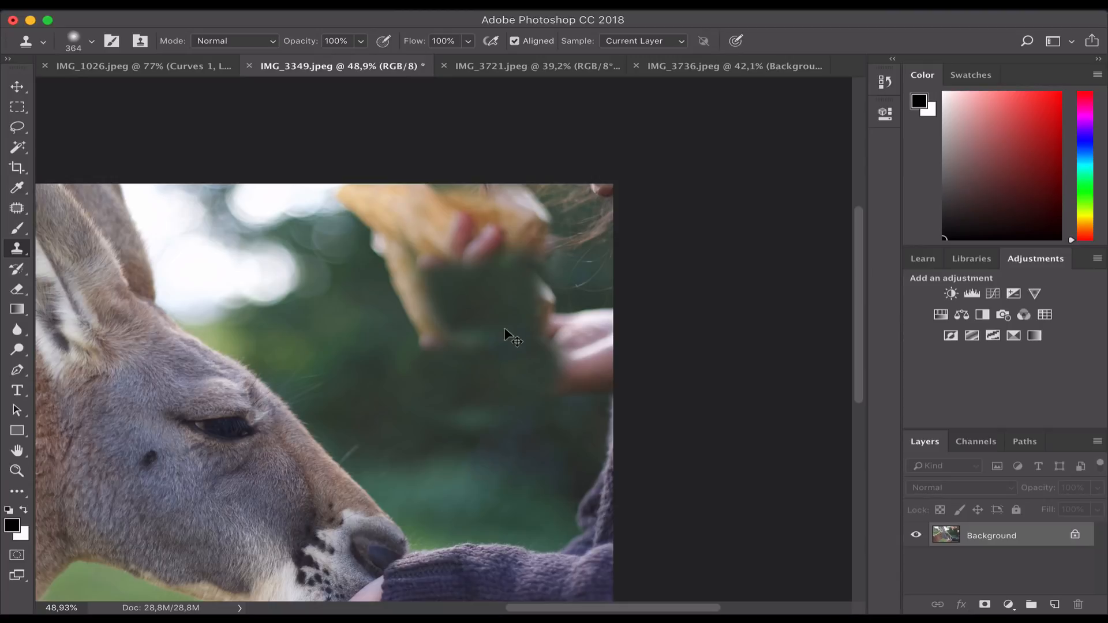
pyautogui.press('super+z')
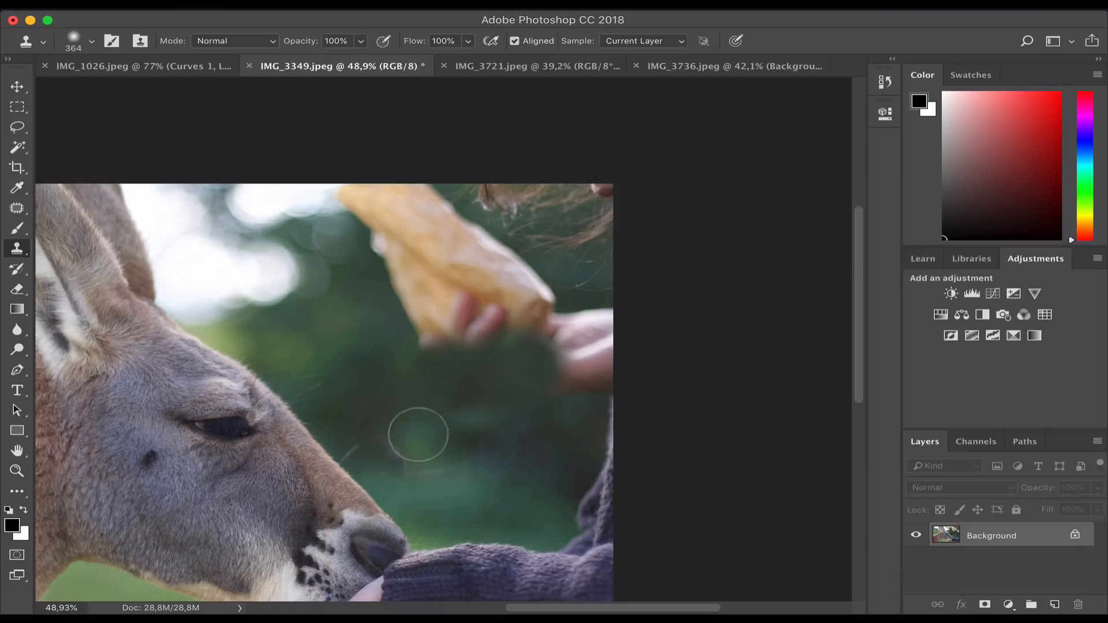
# - Resample nearby greenery and paint over the bread edge, pinkish spot, remaining hand and bread tip
pyautogui.keyDown('alt'); pyautogui.click(423, 393); pyautogui.keyUp('alt')
pyautogui.moveTo(428, 380)
pyautogui.mouseDown()
pyautogui.moveTo(460, 362)
pyautogui.moveTo(424, 335)
pyautogui.moveTo(475, 341)
pyautogui.moveTo(416, 313)
pyautogui.moveTo(473, 364)
pyautogui.mouseUp()
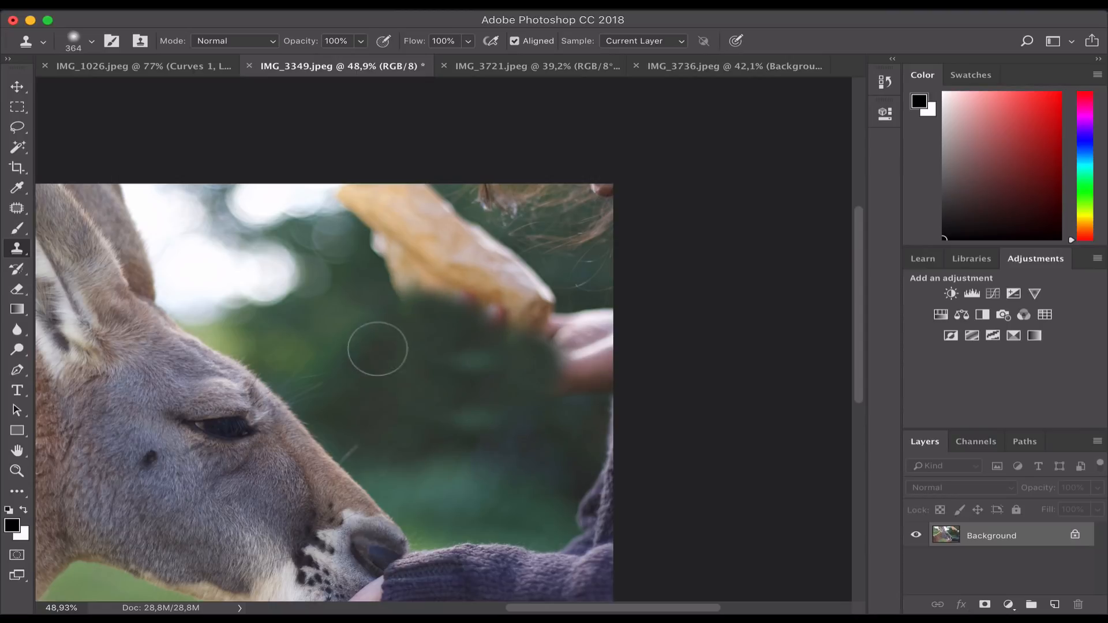
pyautogui.moveTo(482, 356)
pyautogui.mouseDown()
pyautogui.moveTo(500, 331)
pyautogui.moveTo(514, 352)
pyautogui.mouseUp()
pyautogui.keyDown('alt'); pyautogui.click(428, 369); pyautogui.keyUp('alt')
pyautogui.moveTo(411, 264)
pyautogui.mouseDown()
pyautogui.moveTo(416, 287)
pyautogui.moveTo(471, 291)
pyautogui.mouseUp()
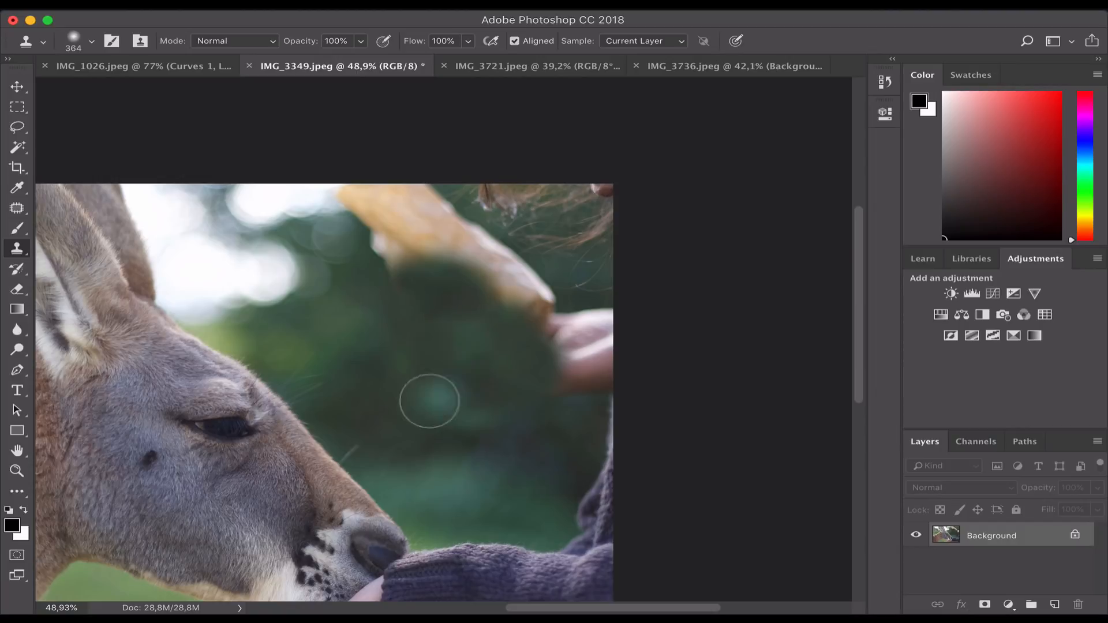
pyautogui.keyDown('alt'); pyautogui.click(408, 337); pyautogui.keyUp('alt')
pyautogui.moveTo(539, 359); pyautogui.dragTo(584, 339)
pyautogui.keyDown('alt'); pyautogui.click(490, 372); pyautogui.keyUp('alt')
pyautogui.moveTo(528, 301)
pyautogui.mouseDown()
pyautogui.moveTo(542, 289)
pyautogui.moveTo(506, 267)
pyautogui.moveTo(500, 314)
pyautogui.moveTo(388, 223)
pyautogui.moveTo(440, 198)
pyautogui.moveTo(396, 202)
pyautogui.moveTo(416, 228)
pyautogui.moveTo(383, 249)
pyautogui.moveTo(371, 190)
pyautogui.moveTo(354, 195)
pyautogui.mouseUp()
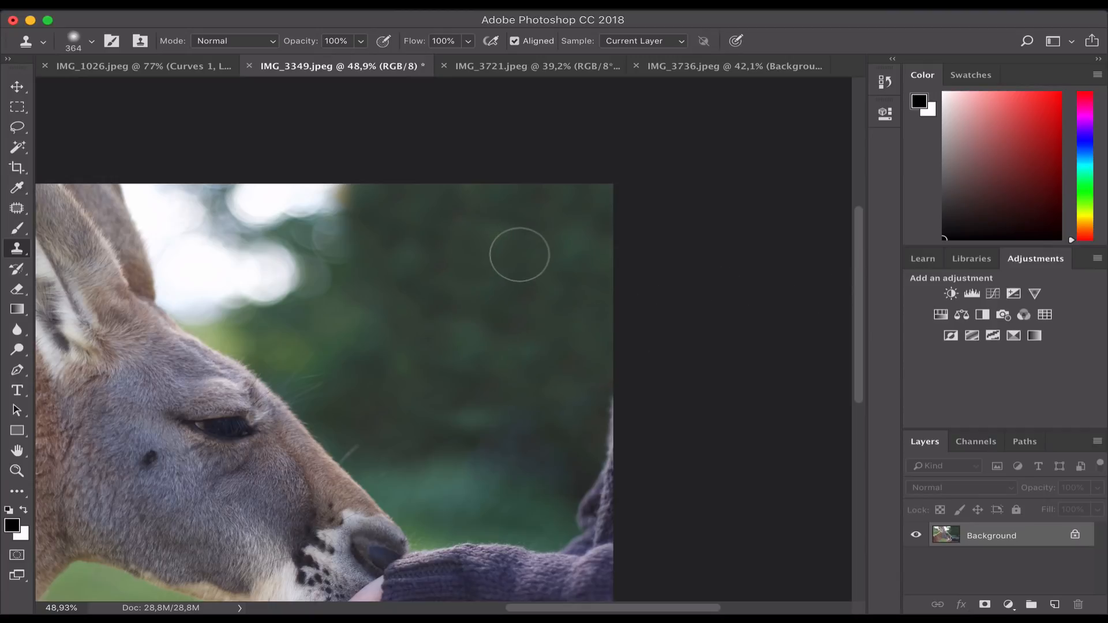
pyautogui.scroll(2, 520, 254)
pyautogui.scroll(5, 519, 255)
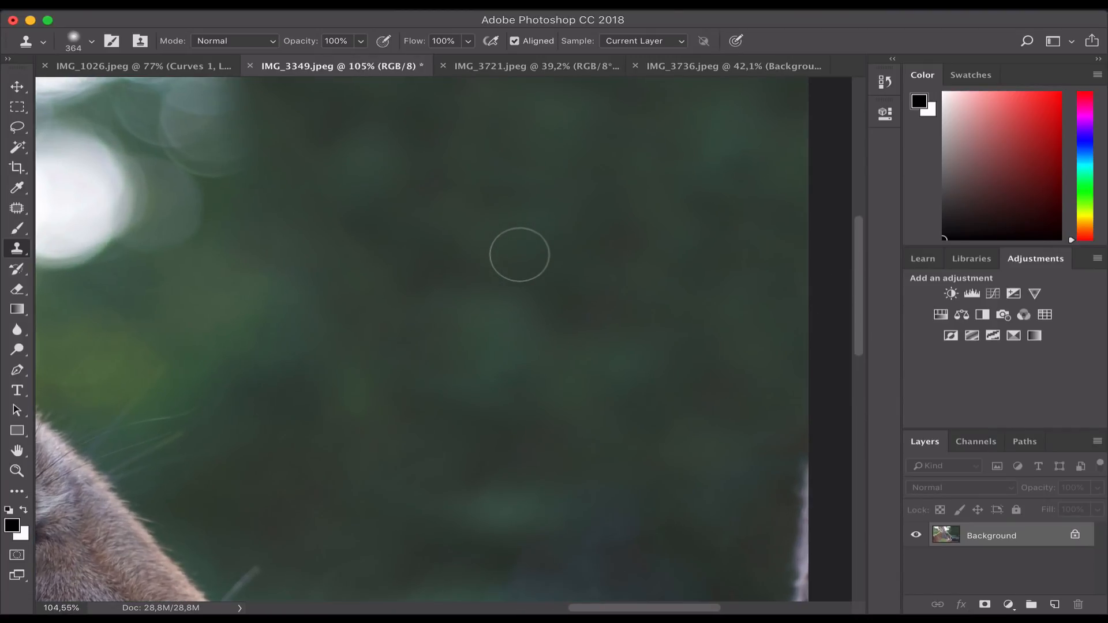
pyautogui.scroll(-2, 519, 255)
pyautogui.scroll(-4, 519, 254)
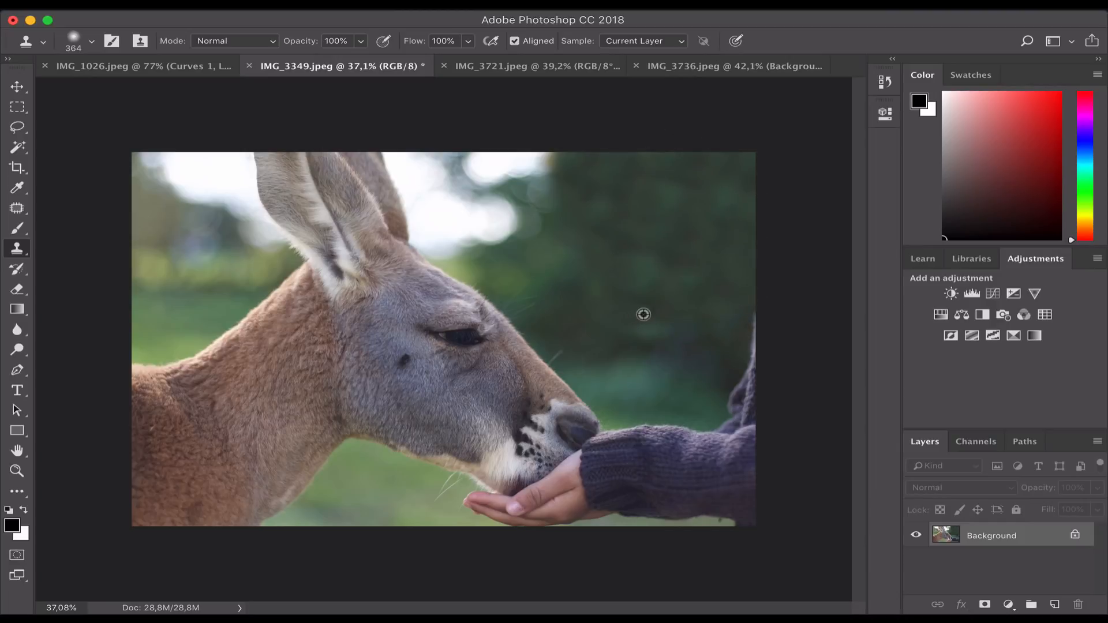
# - Stamp foliage sampled near the right edge over the dark background patch
pyautogui.keyDown('alt'); pyautogui.click(573, 307); pyautogui.keyUp('alt')
pyautogui.moveTo(631, 310)
pyautogui.mouseDown()
pyautogui.moveTo(642, 295)
pyautogui.moveTo(649, 314)
pyautogui.mouseUp()
pyautogui.moveTo(652, 323)
pyautogui.mouseDown()
pyautogui.moveTo(658, 304)
pyautogui.moveTo(656, 338)
pyautogui.mouseUp()
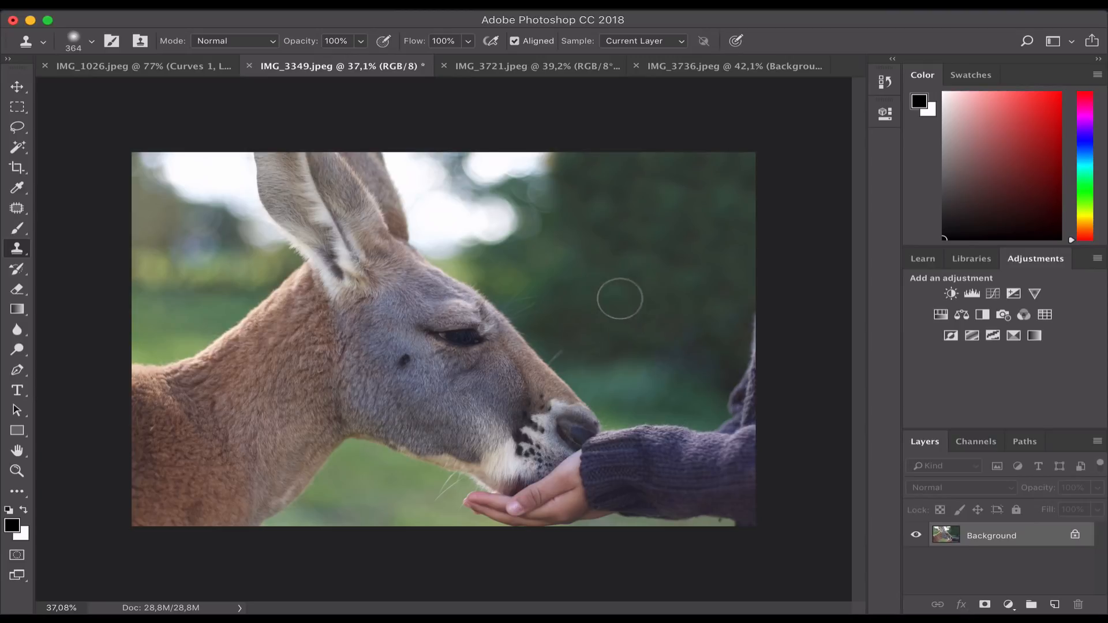
# - Clone lighter foliage over the remaining dark area, smooth the top bokeh edge, then select Rectangular Marquee
pyautogui.keyDown('alt'); pyautogui.click(548, 257); pyautogui.keyUp('alt')
pyautogui.moveTo(597, 259); pyautogui.dragTo(570, 243)
pyautogui.keyDown('alt'); pyautogui.click(545, 225); pyautogui.keyUp('alt')
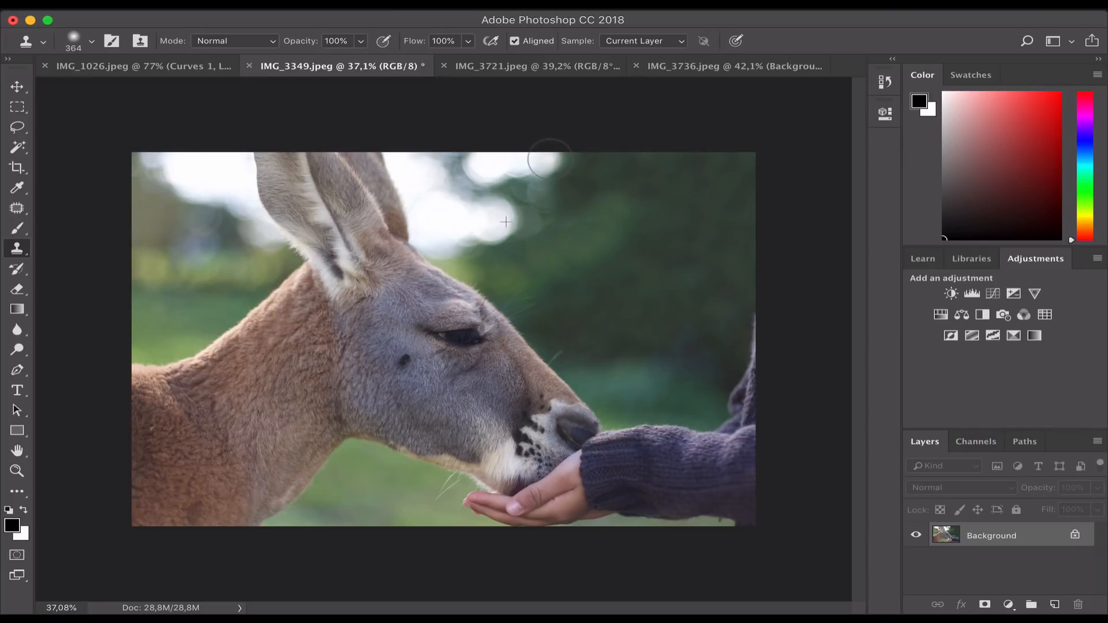
pyautogui.moveTo(557, 158); pyautogui.dragTo(566, 157)
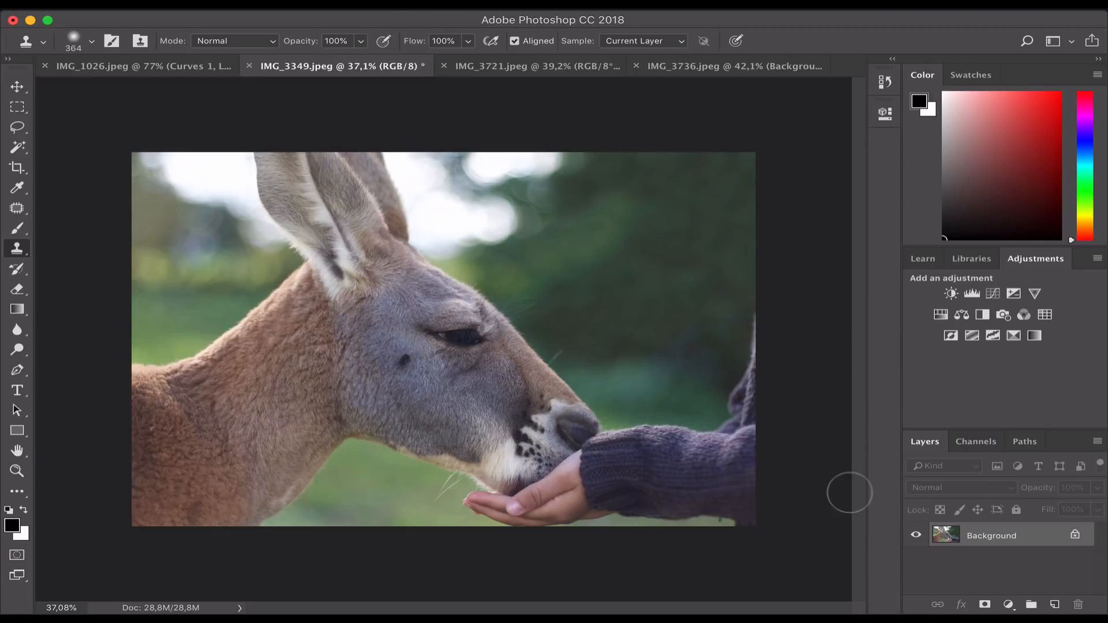
pyautogui.scroll(-1, 622, 359)
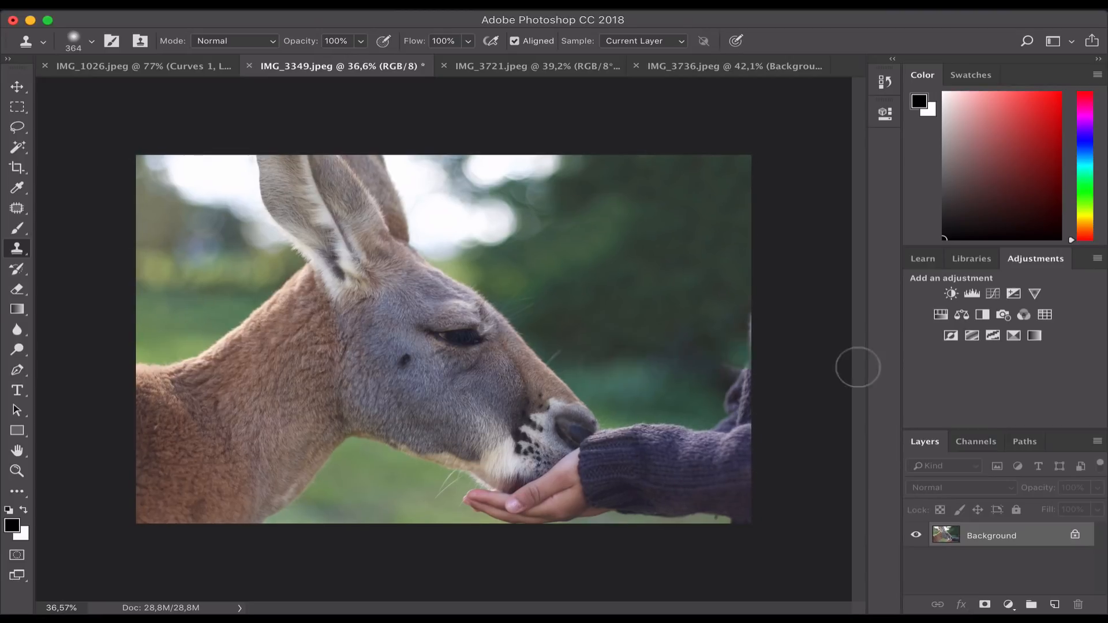
pyautogui.click(18, 108)
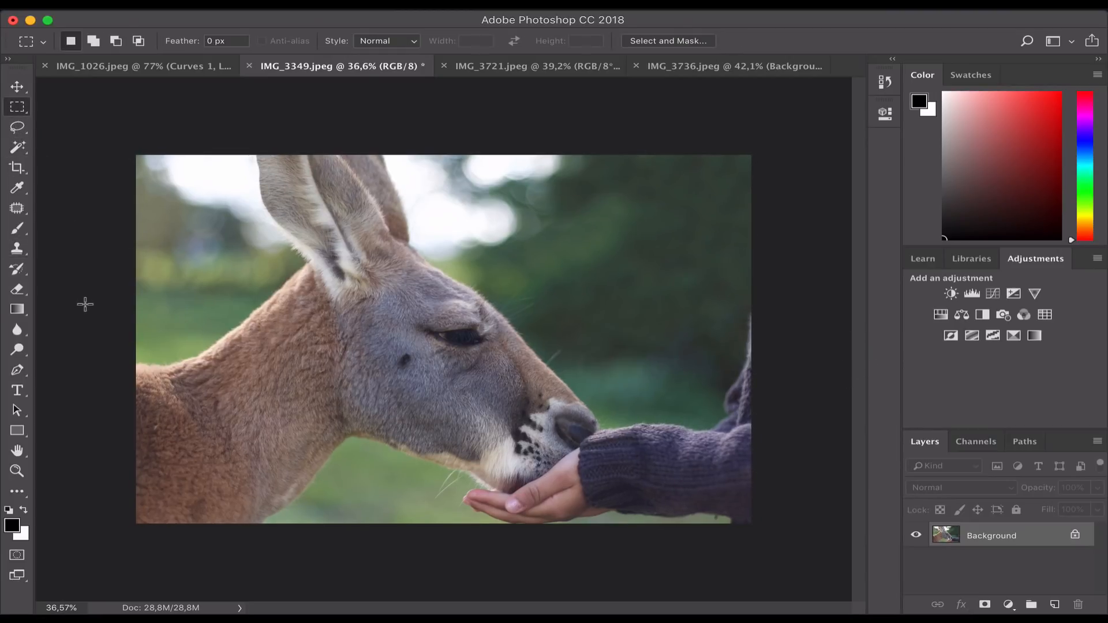